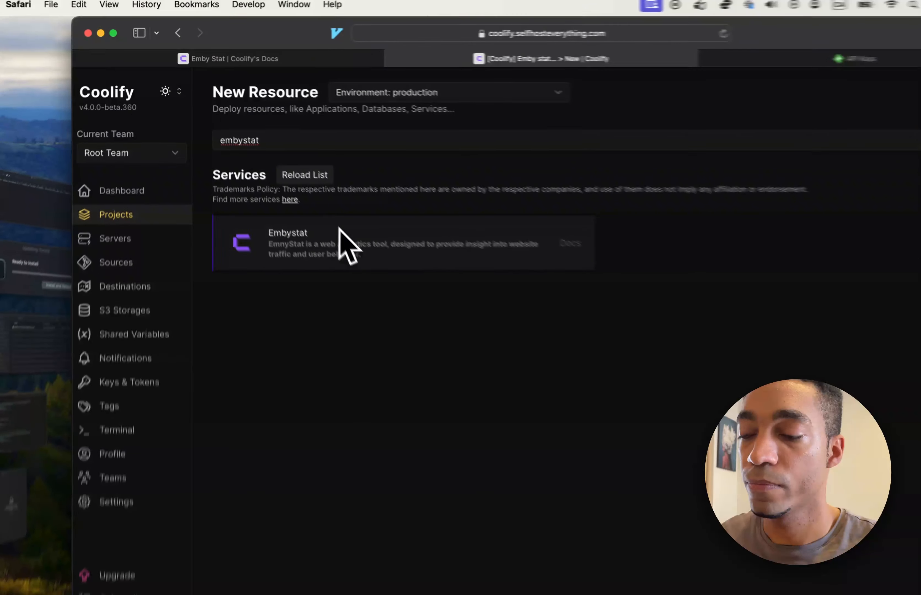
Step: Create an Embystat service resource and save it with the service name embystat
left_click(338, 232)
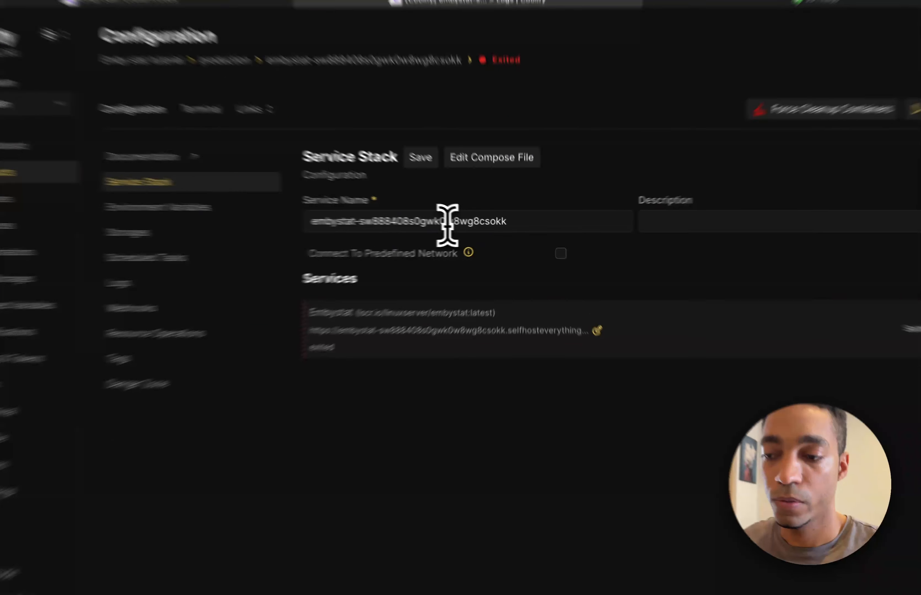
double_click(471, 227)
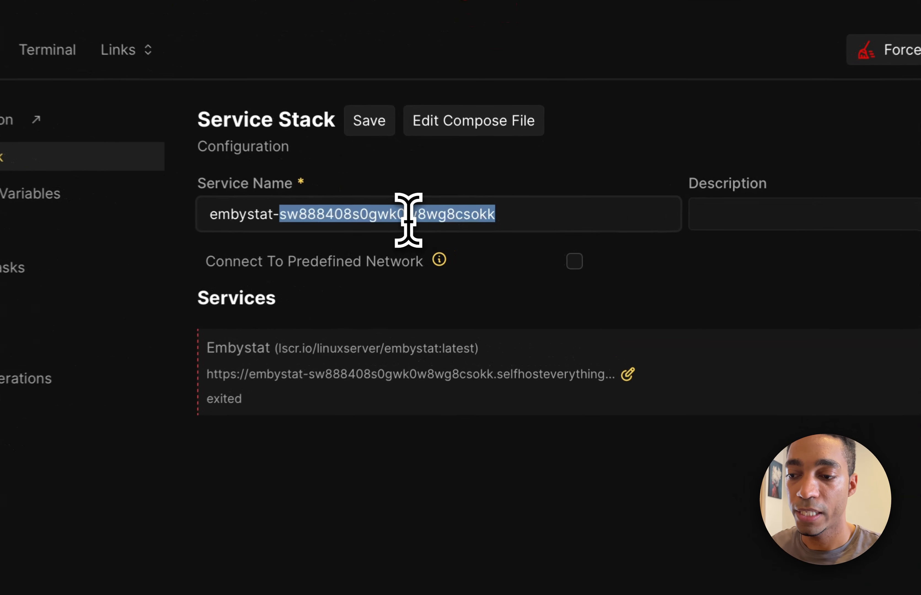
key("BackSpace")
key("BackSpace")
left_click(352, 123)
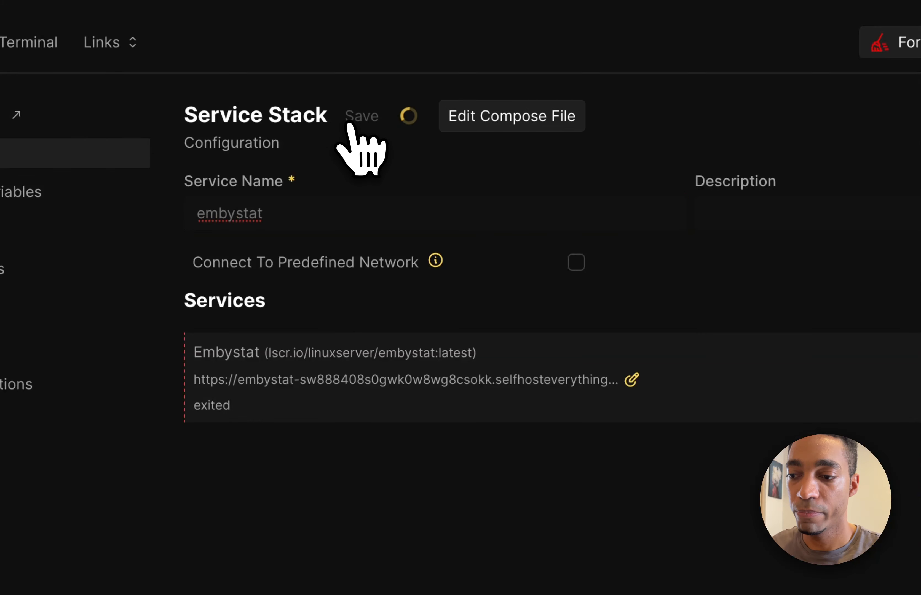
left_click(630, 383)
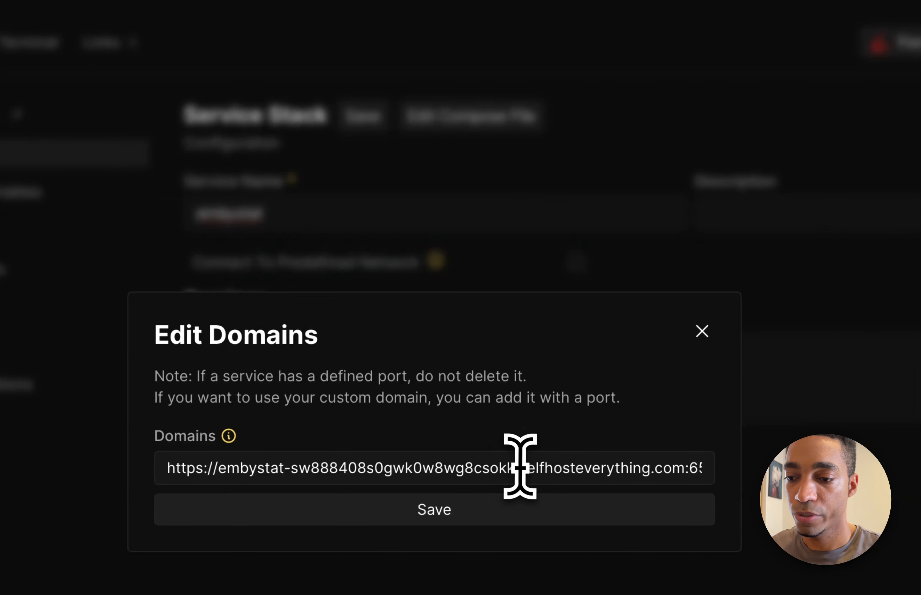
left_click_drag(516, 468, 287, 468)
key("BackSpace")
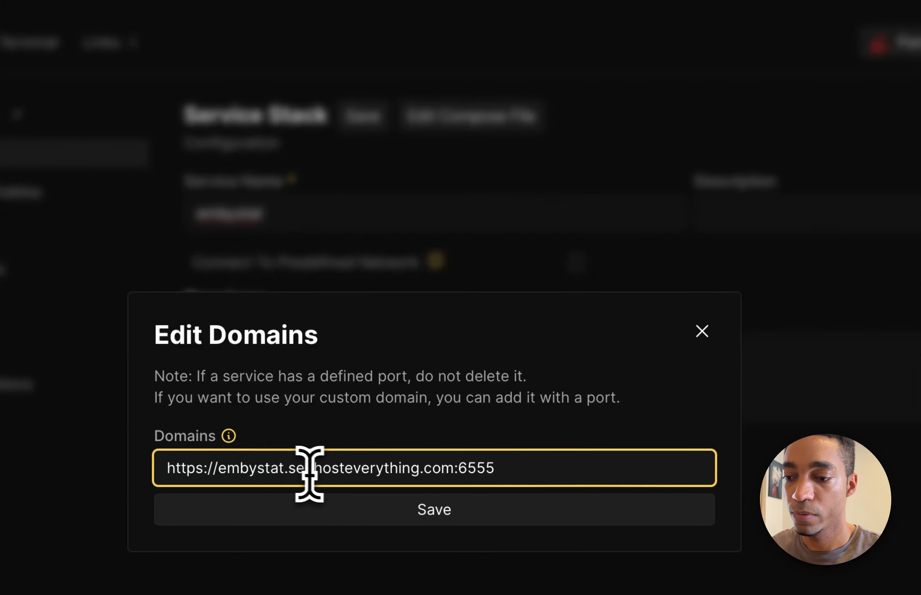
left_click_drag(488, 366, 306, 365)
key("super+c")
left_click(426, 390)
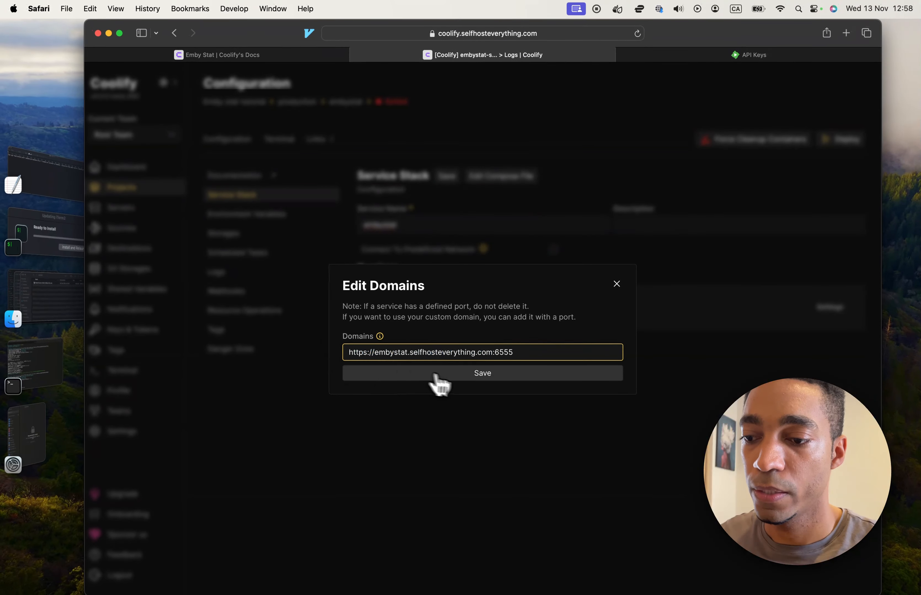
left_click(615, 285)
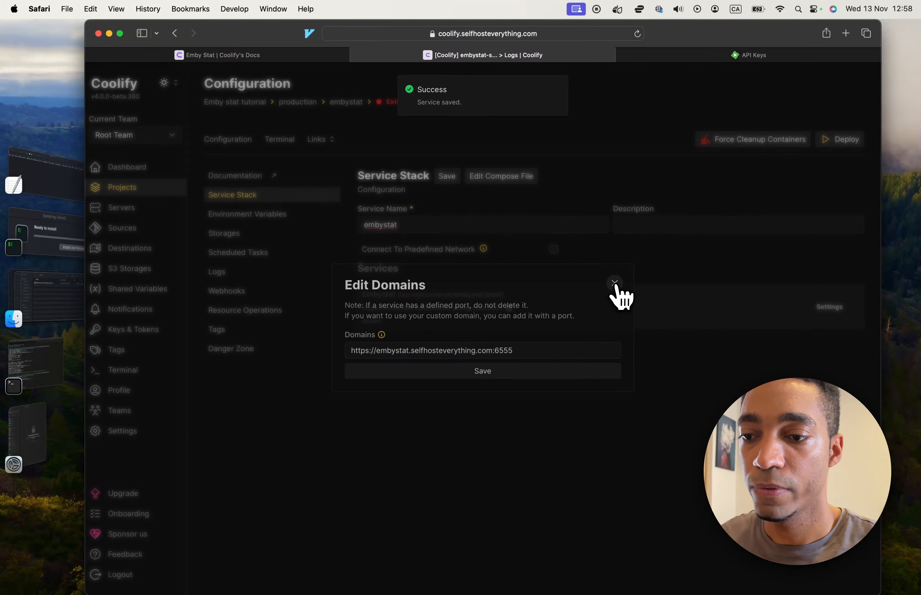
Step: Deploy the embystat service, close its startup logs and check the running status of the Embystat container
left_click(845, 140)
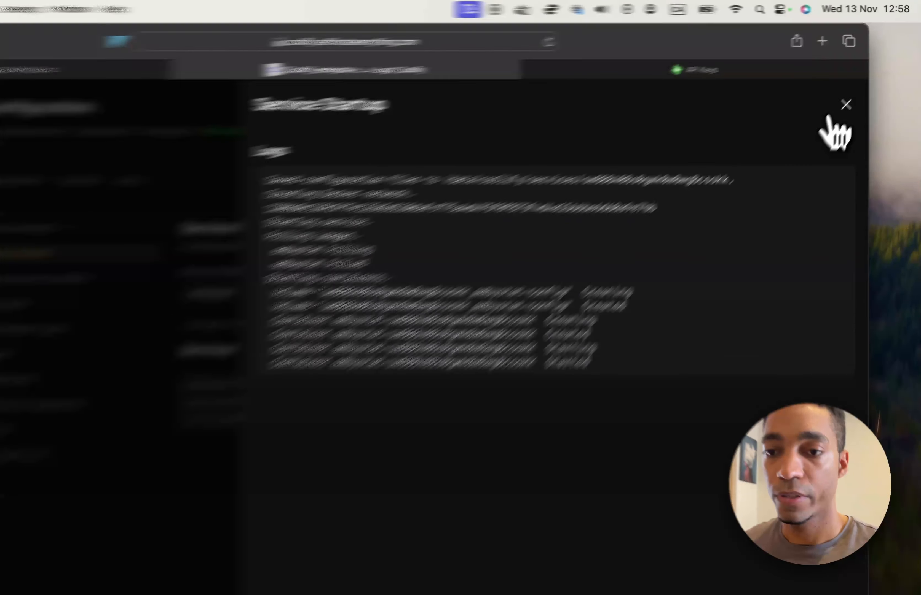
left_click(864, 82)
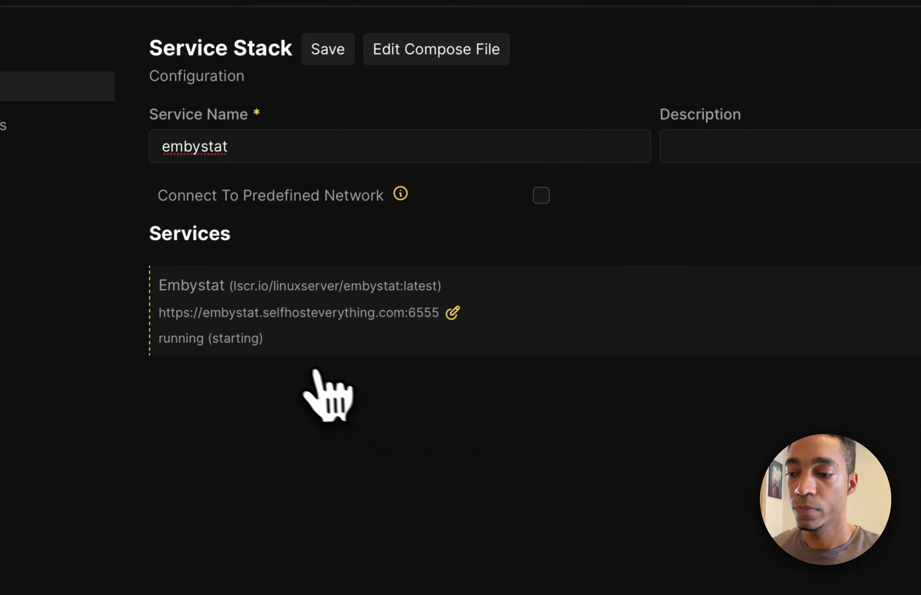
double_click(236, 339)
left_click(178, 342)
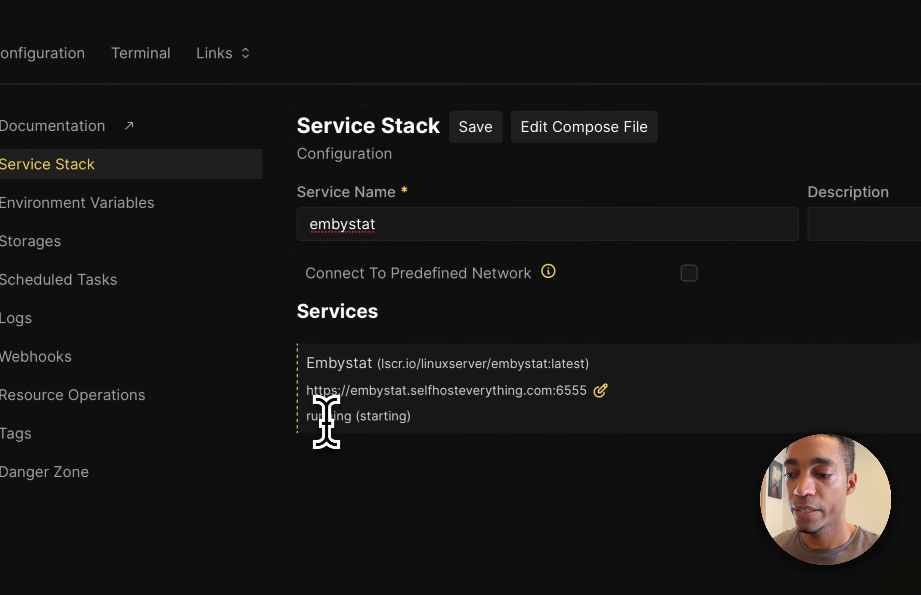
double_click(337, 417)
double_click(372, 417)
left_click(395, 452)
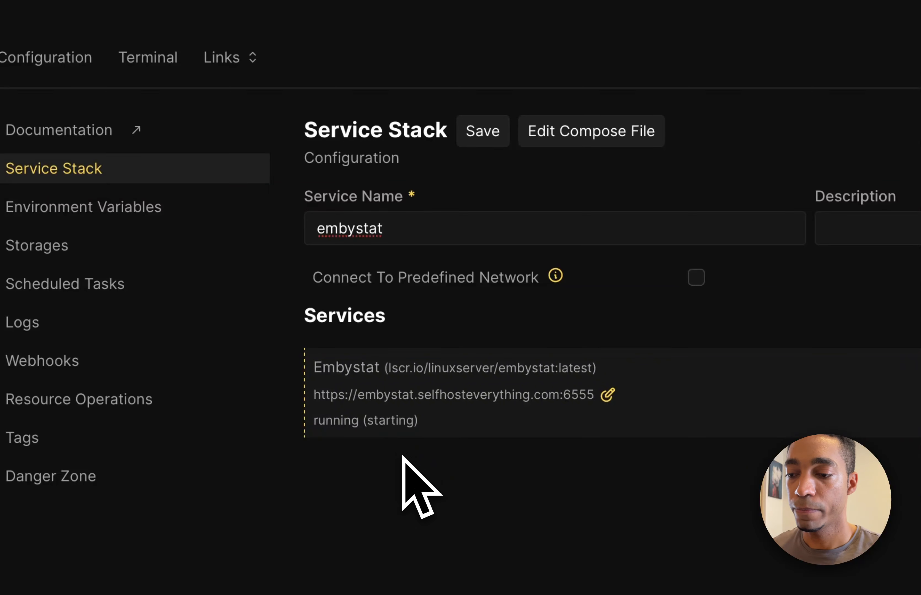
left_click_drag(554, 400, 313, 394)
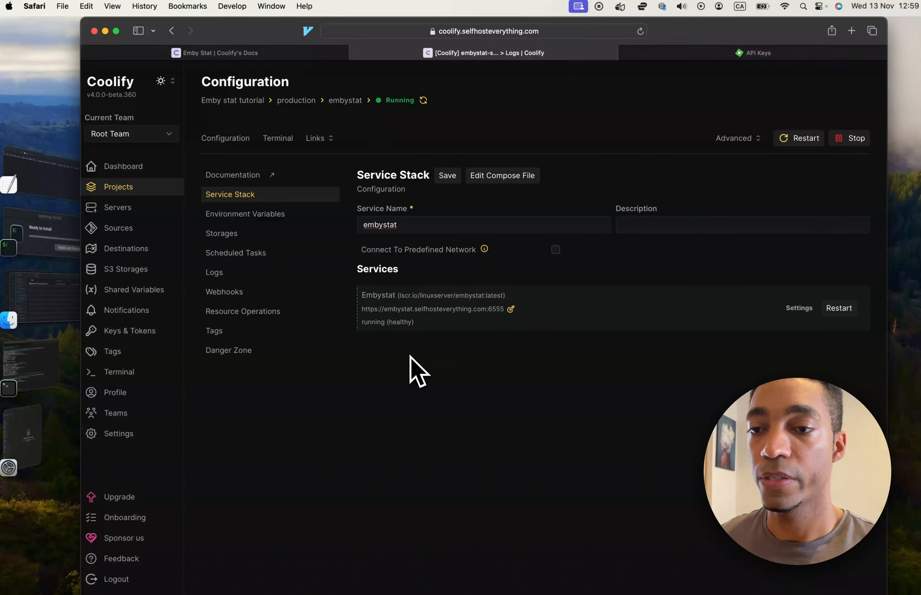
key("super+t")
key("super+v")
key("Return")
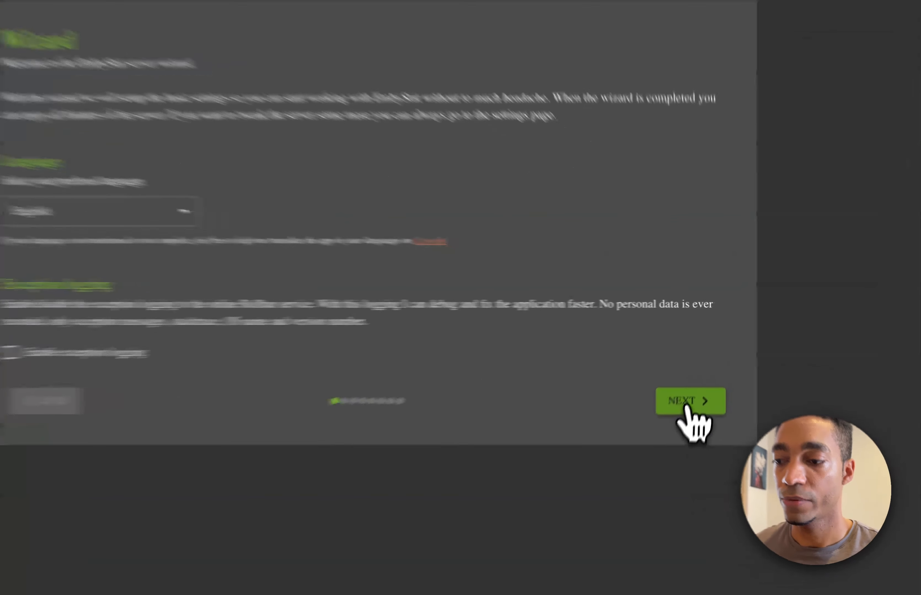
Step: Accept the wizard's default language and logging settings and submit the username admin with an account password for the admin user
left_click(702, 370)
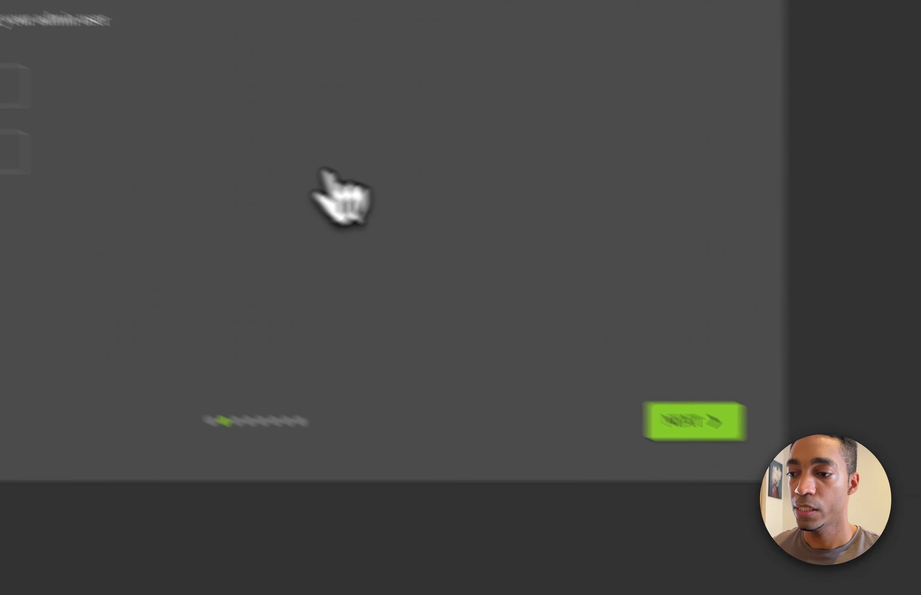
left_click(293, 194)
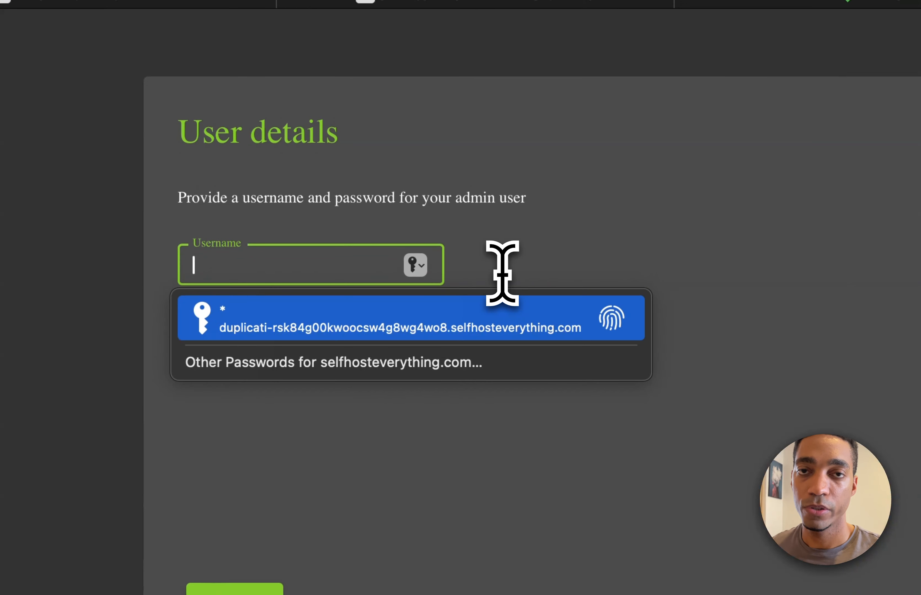
type("admin")
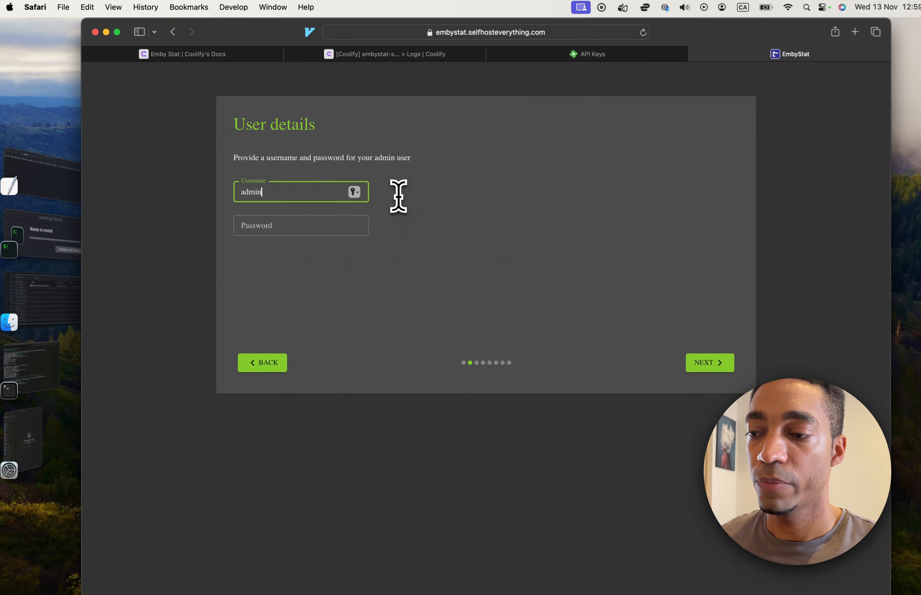
key("Tab")
type("admin")
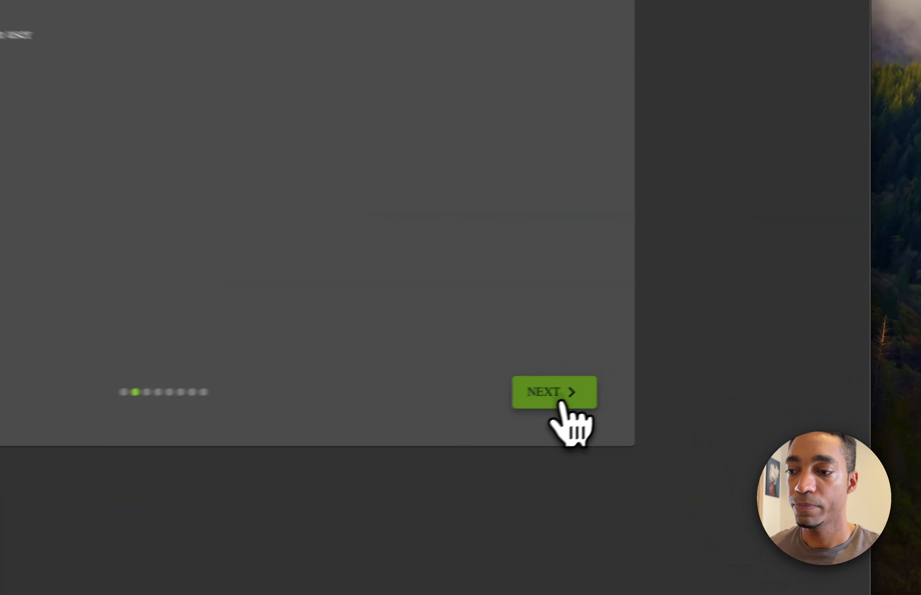
left_click(703, 359)
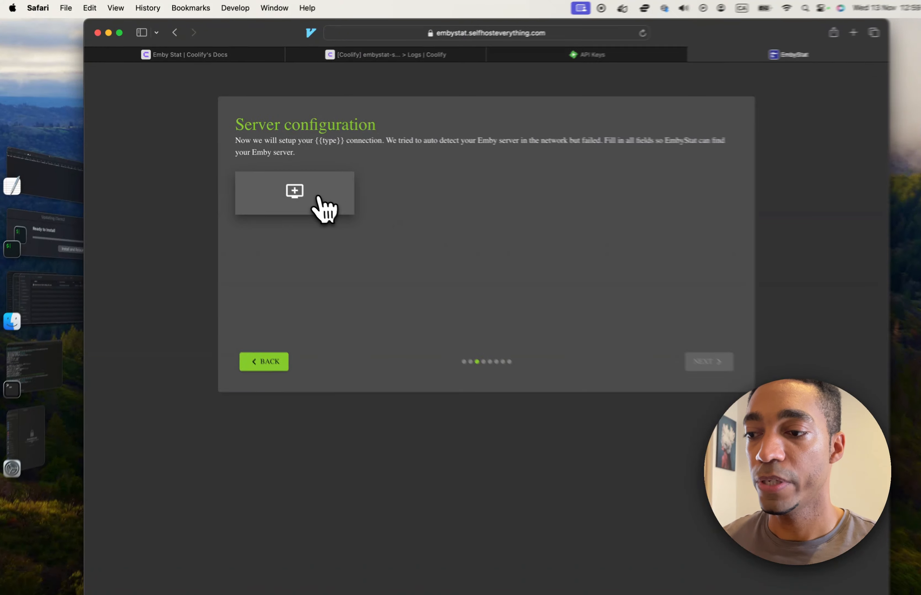
left_click(323, 208)
left_click(346, 204)
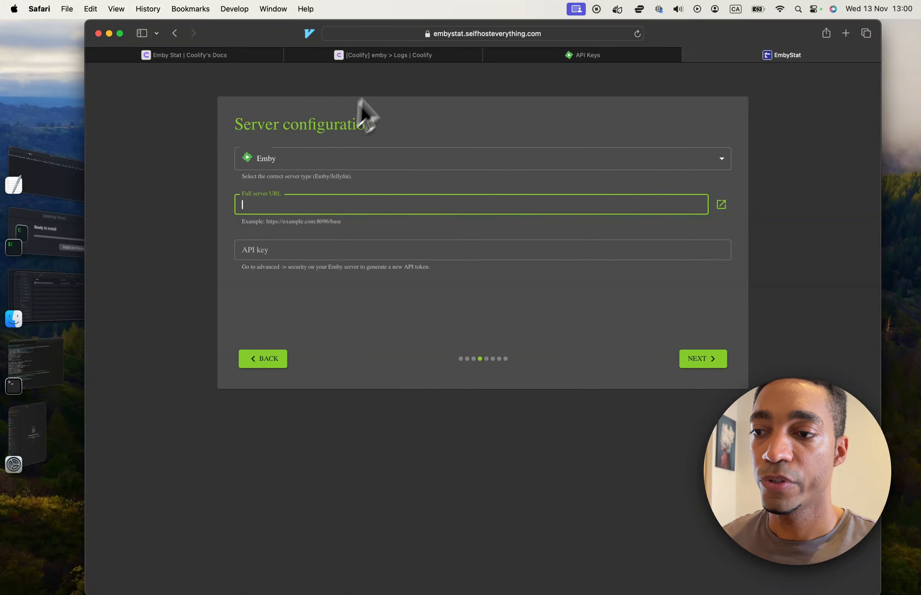
left_click(392, 59)
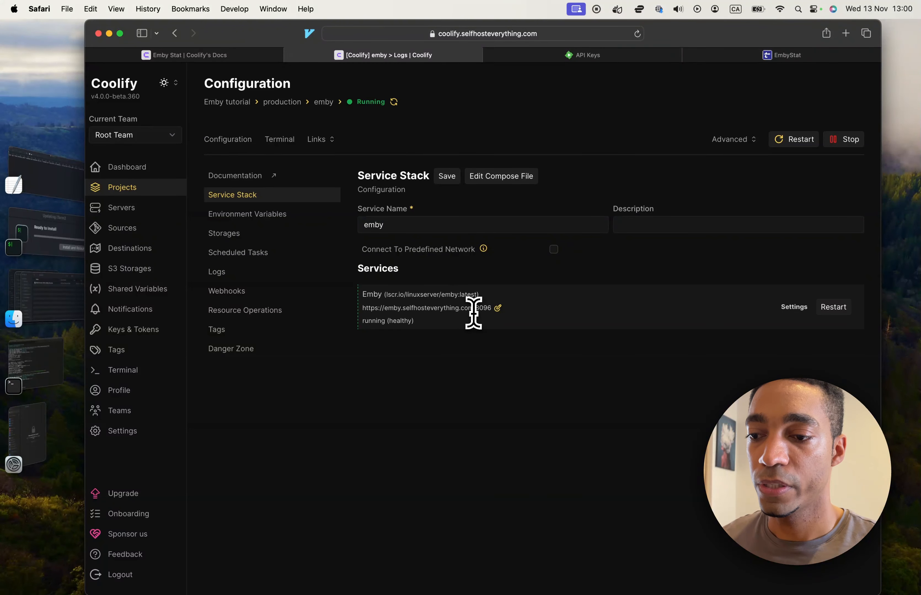
left_click_drag(472, 308, 362, 308)
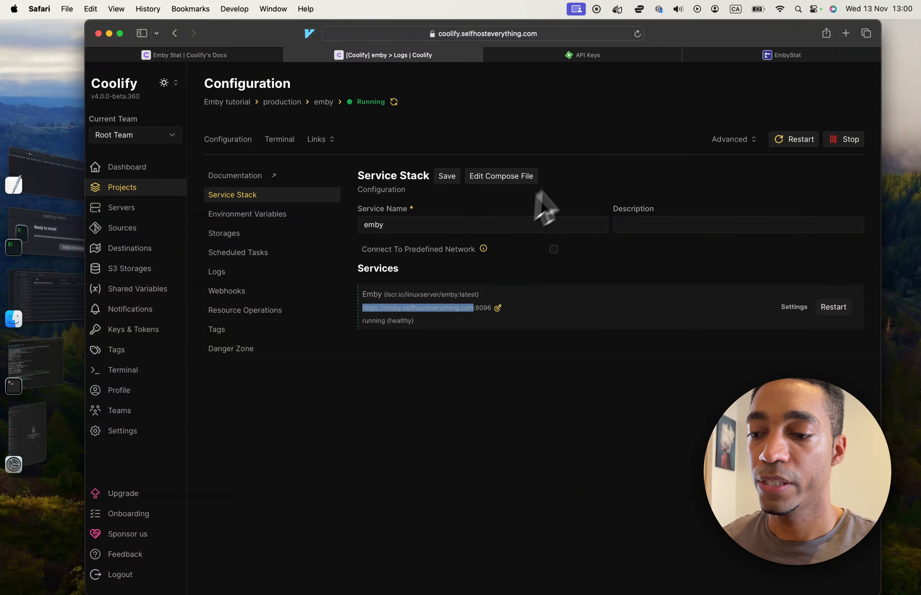
left_click(716, 58)
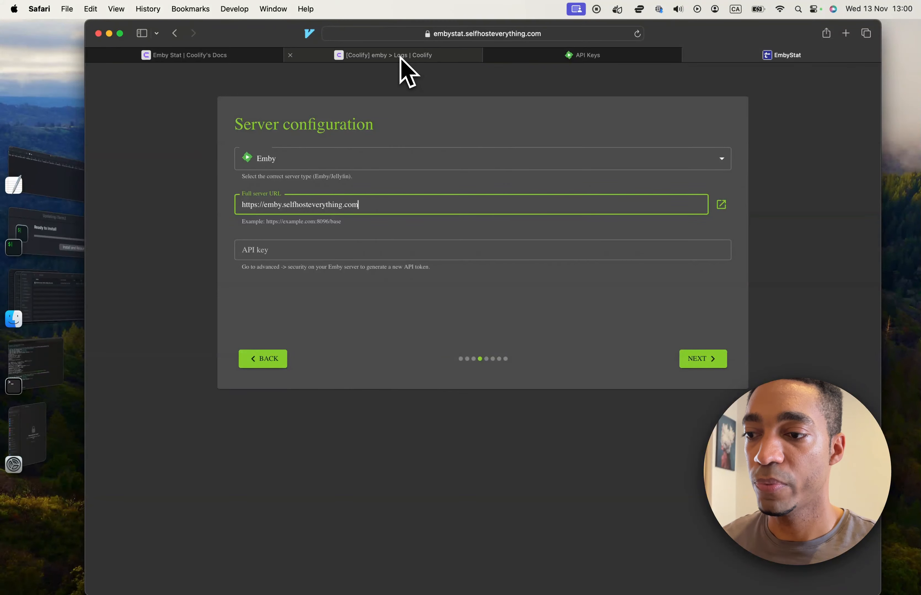
left_click(410, 55)
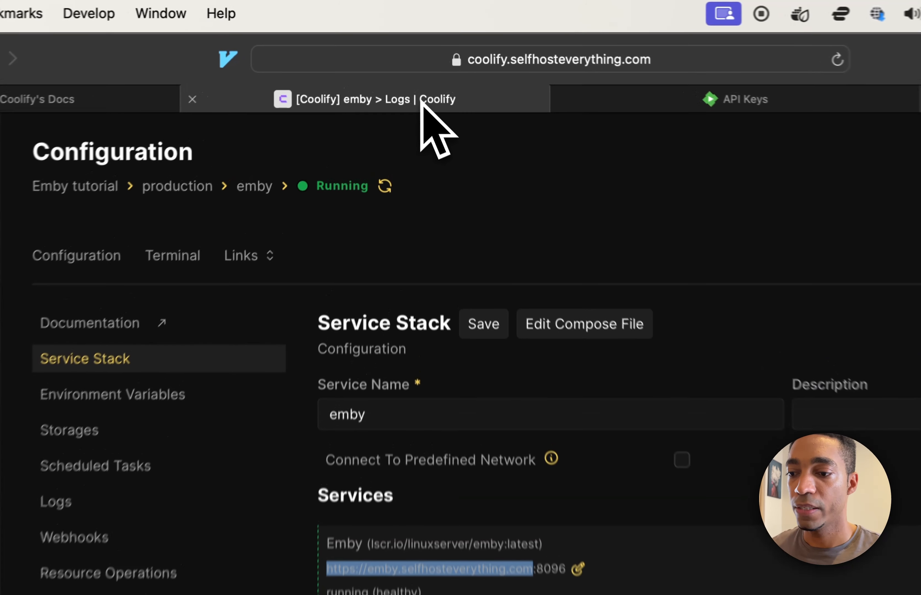
double_click(497, 360)
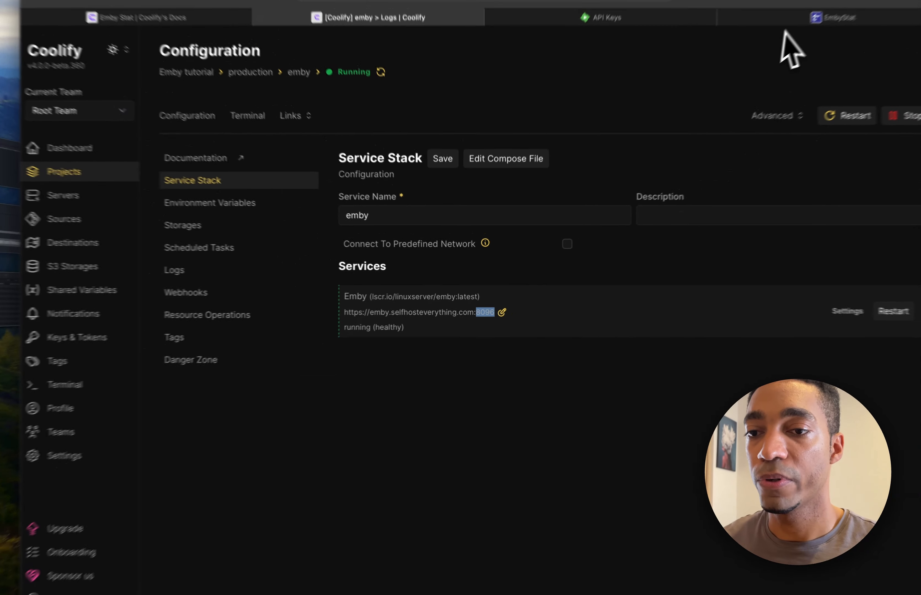
left_click(789, 57)
Step: Copy the embystat API key from Emby's API Keys page into the wizard's API key field and submit the server configuration
left_click(361, 250)
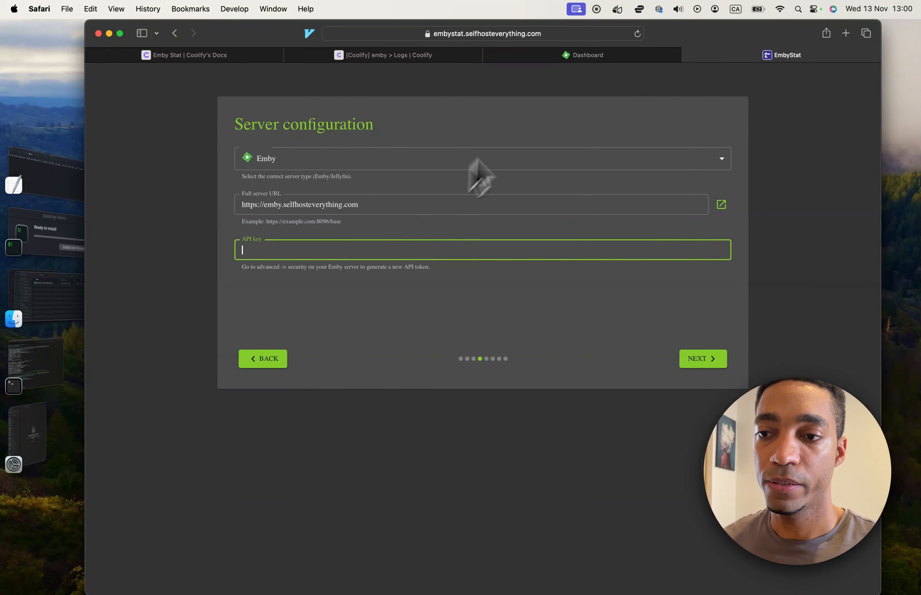
left_click(580, 56)
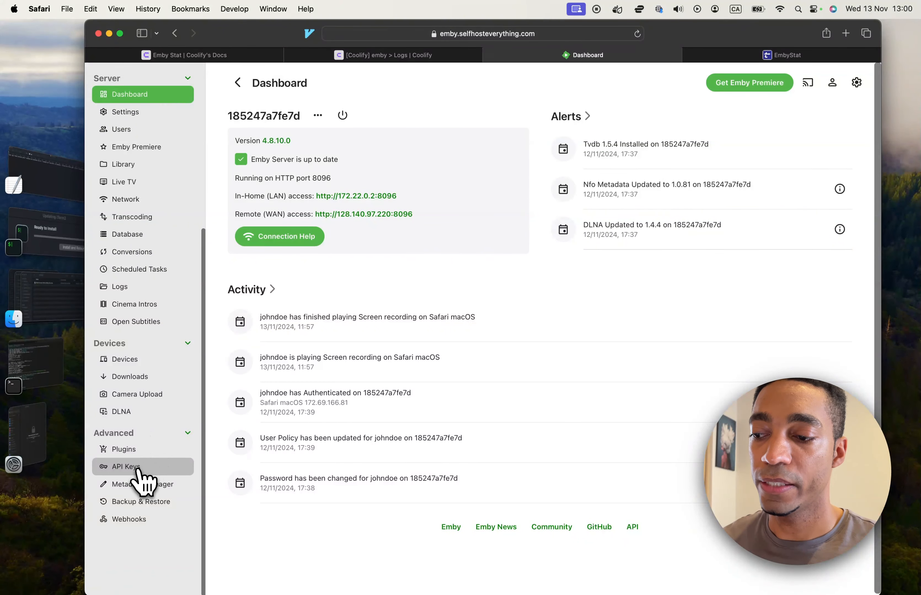
left_click(125, 468)
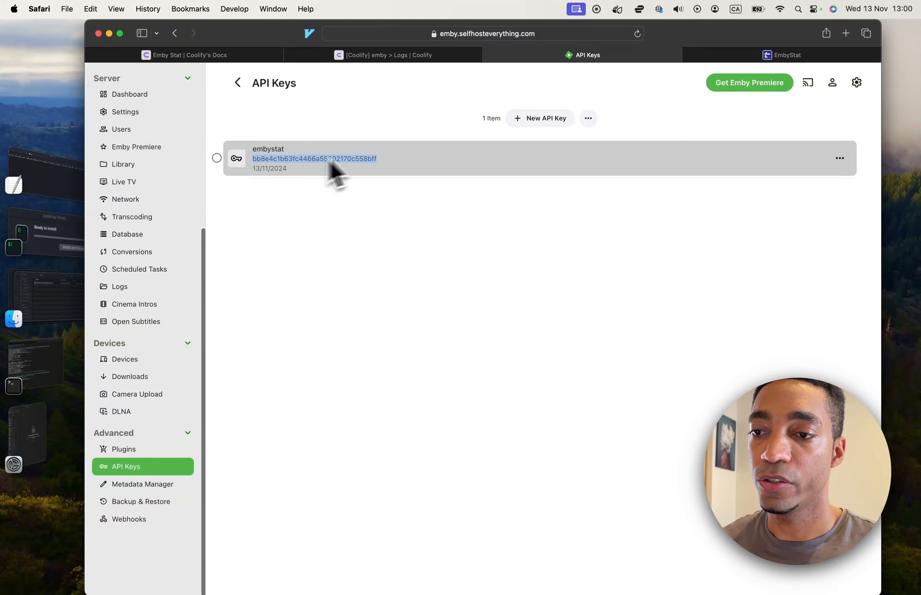
left_click(542, 118)
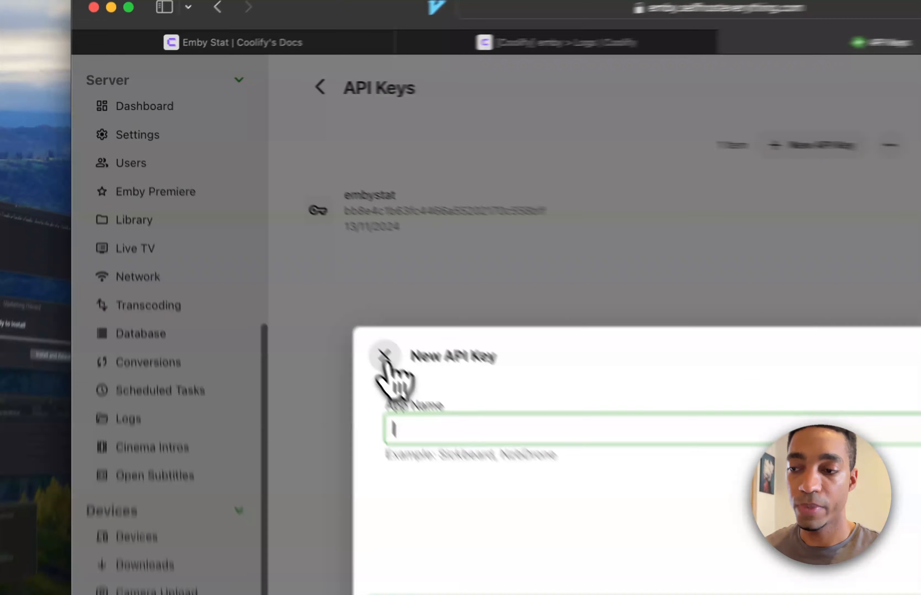
left_click(277, 248)
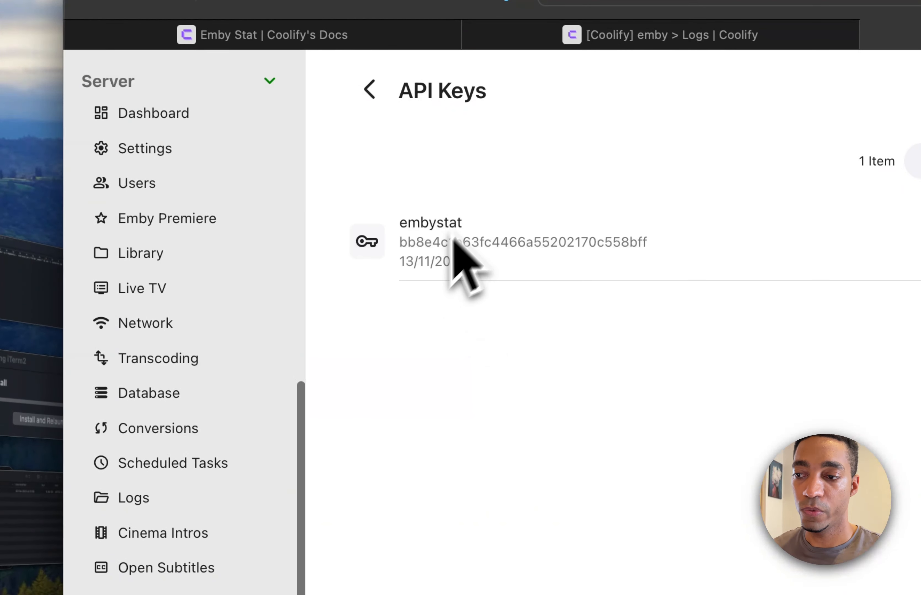
double_click(489, 242)
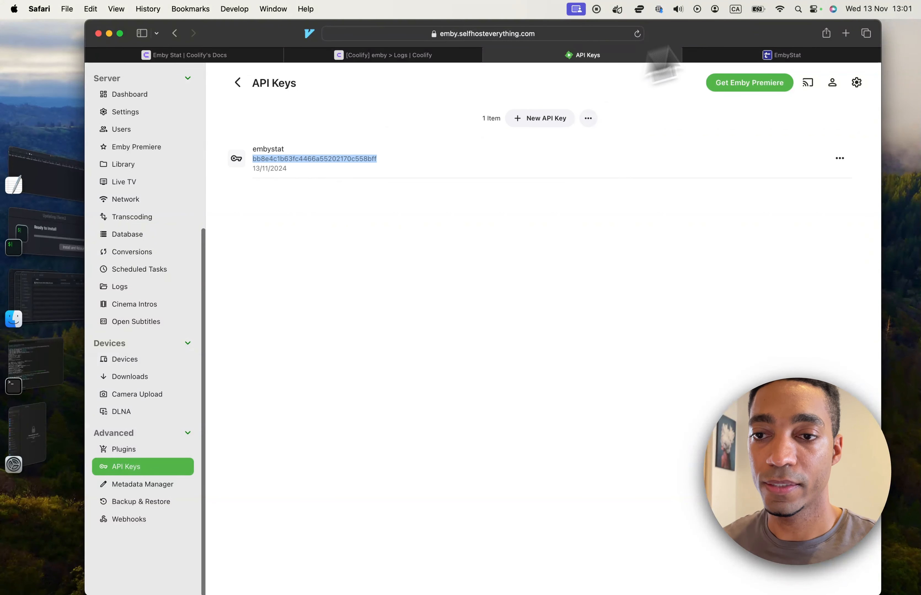
left_click(775, 60)
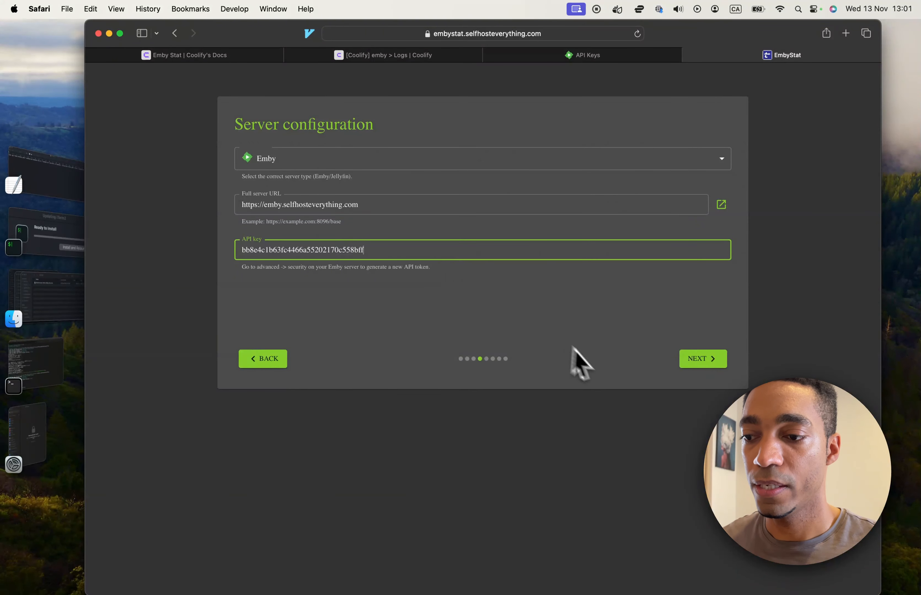
left_click(701, 361)
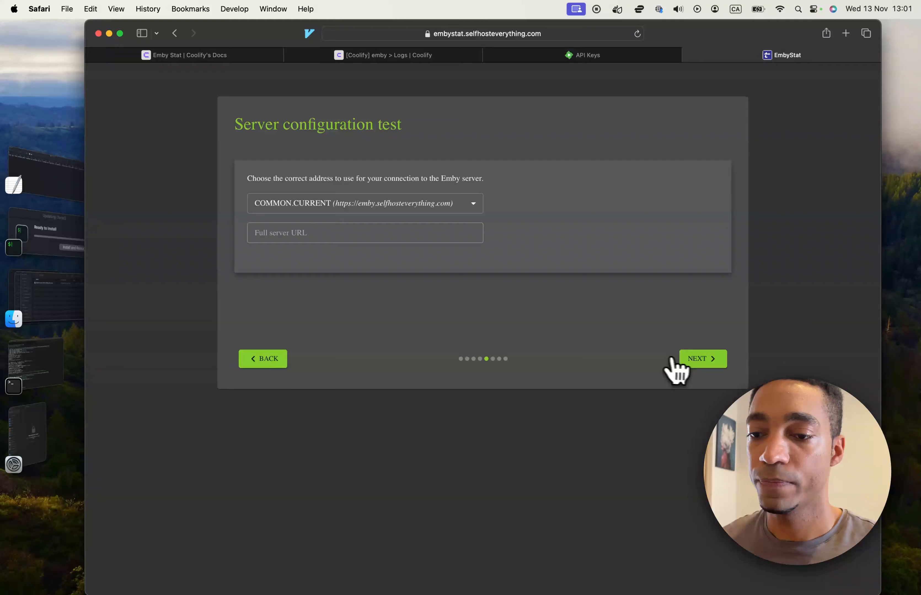
Step: Accept the preselected Emby server address in the configuration test and try out the Movies card on the movie library selection page
left_click(681, 359)
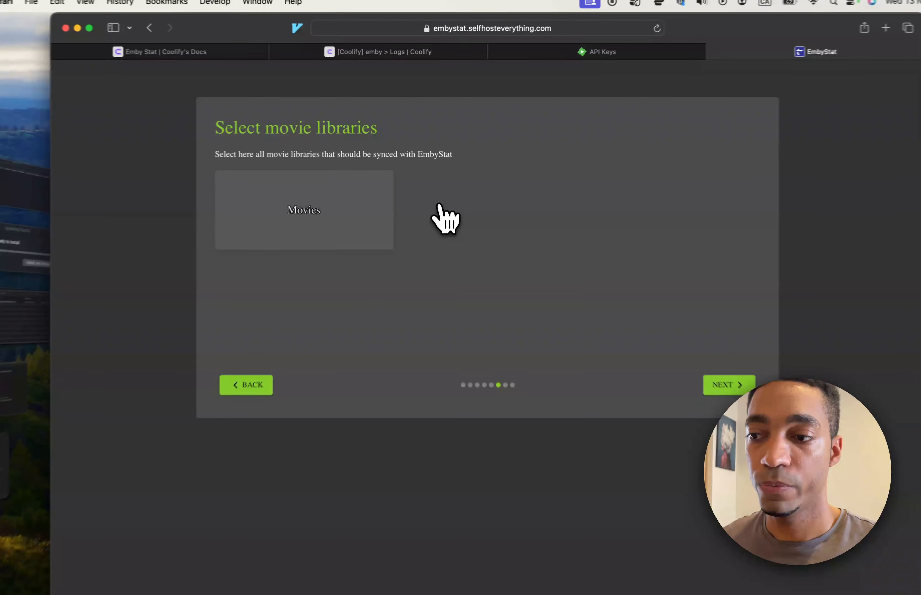
left_click(318, 223)
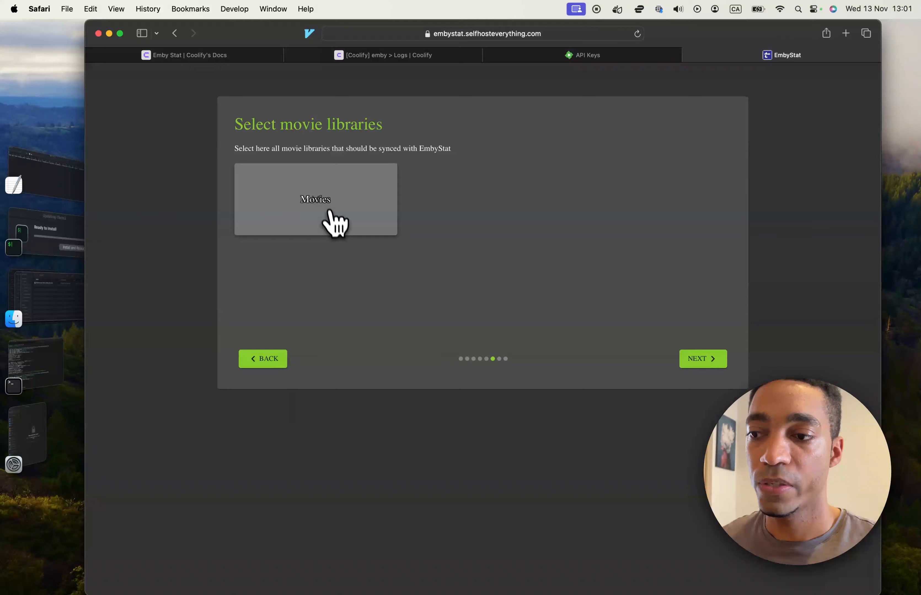
left_click(326, 212)
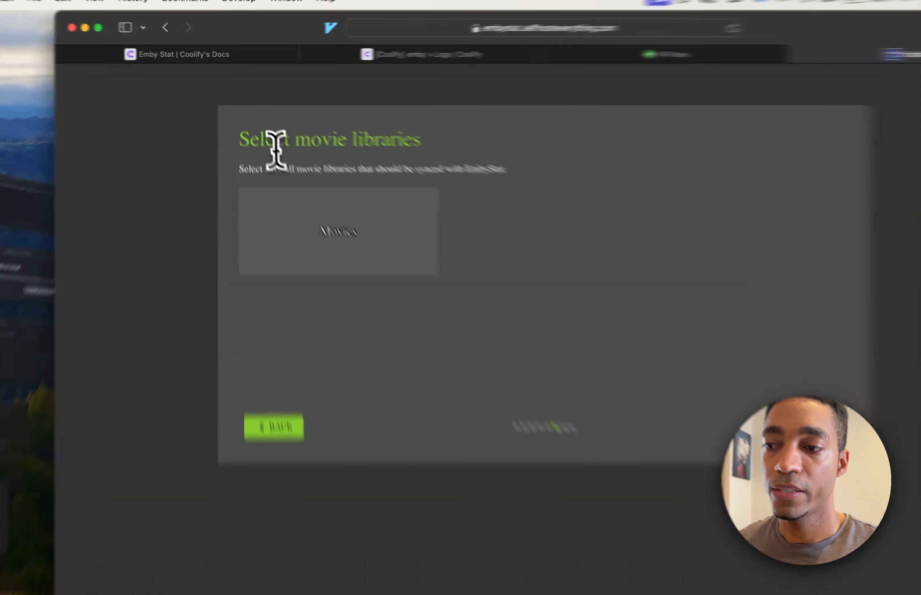
left_click_drag(234, 124, 397, 136)
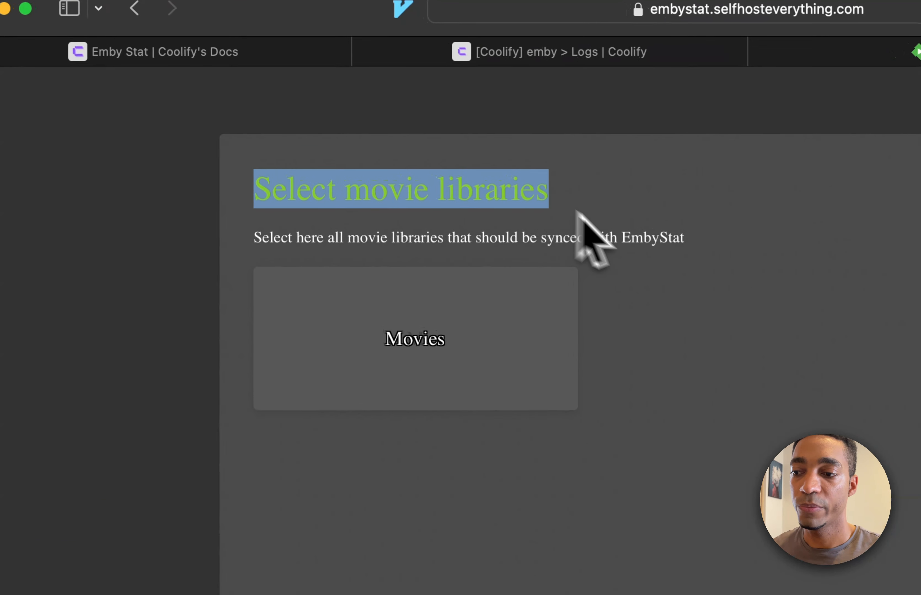
left_click(324, 193)
left_click(449, 350)
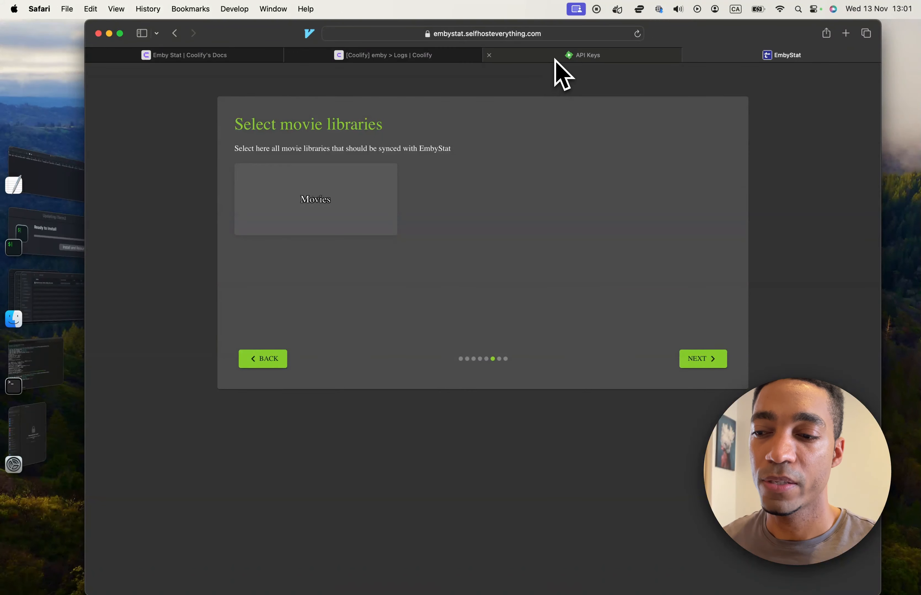
Step: Open Emby's Library settings and examine the type and folder path of each library
mouse_move(555, 61)
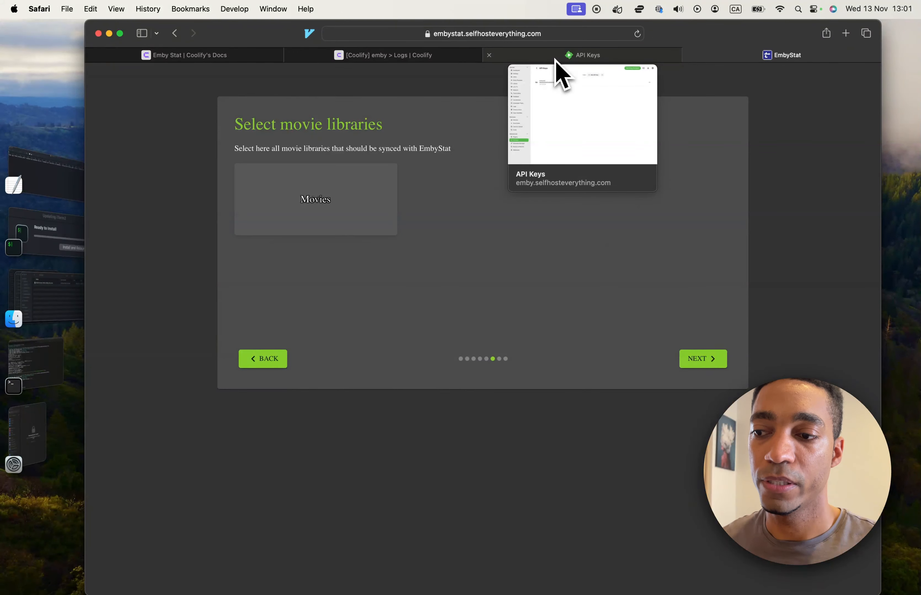
left_click(556, 59)
left_click(418, 182)
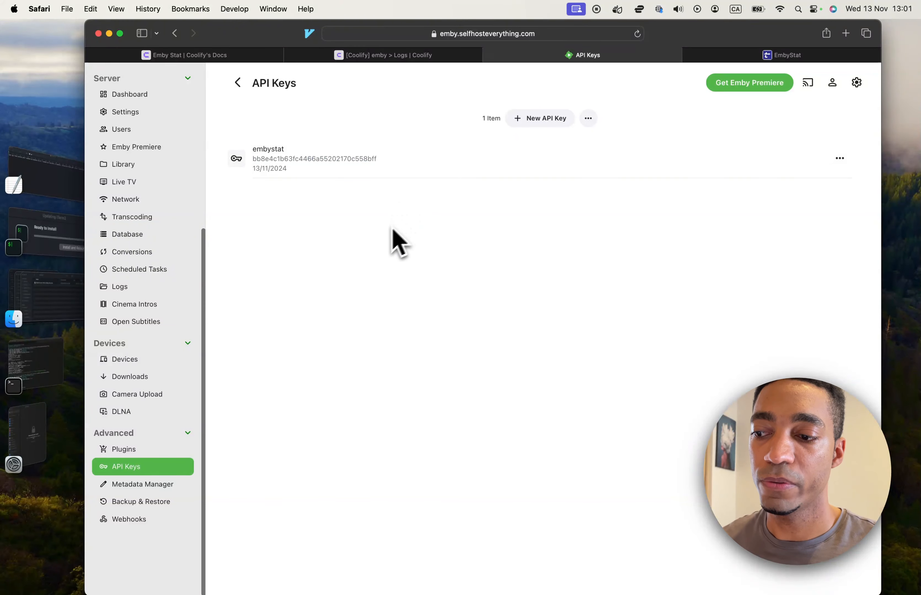
left_click(729, 56)
left_click(584, 58)
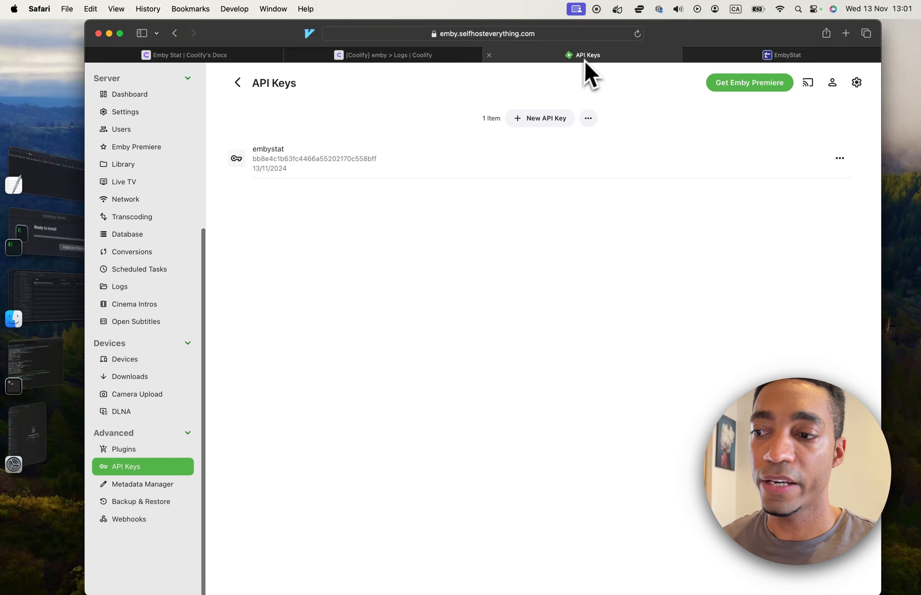
left_click(144, 165)
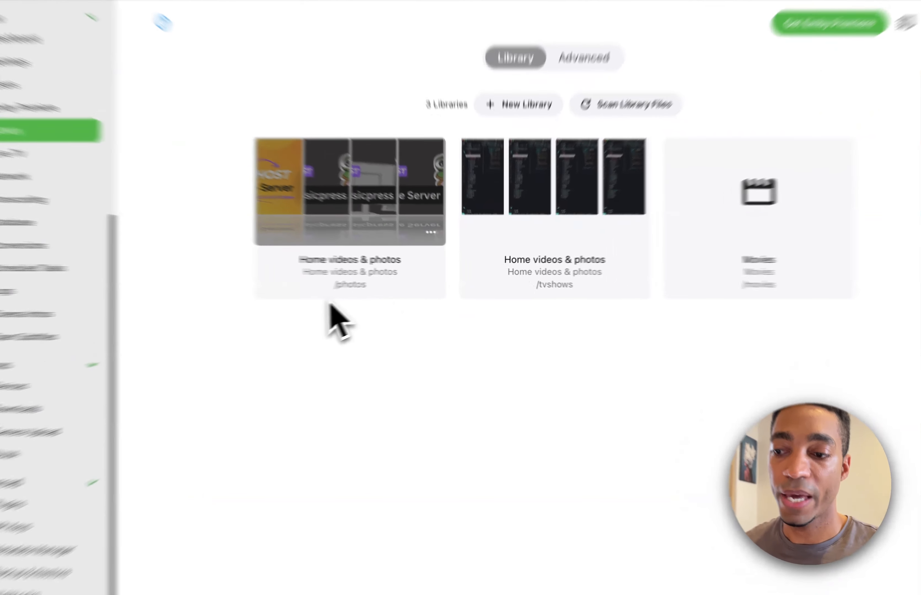
left_click_drag(370, 285, 412, 287)
left_click_drag(558, 291, 612, 292)
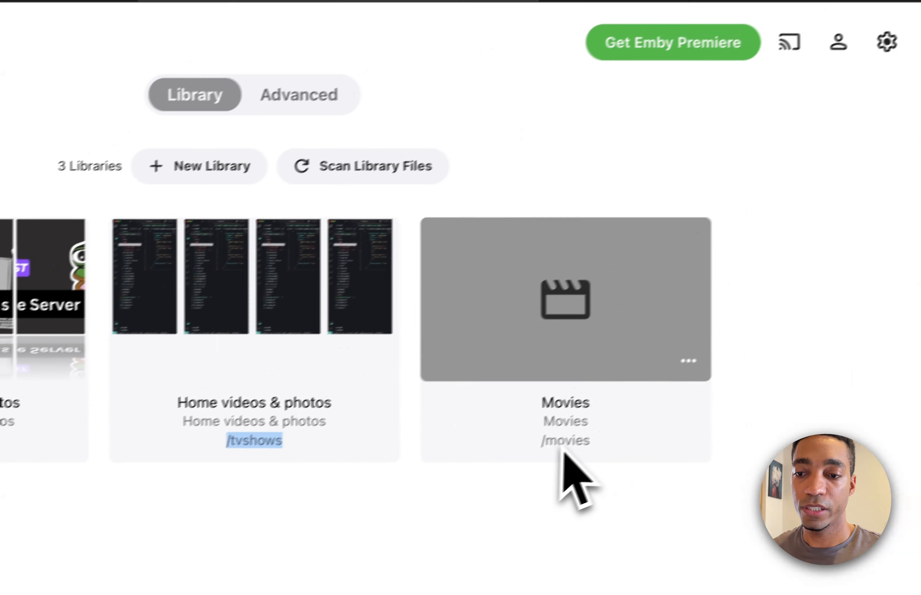
left_click_drag(541, 446, 619, 441)
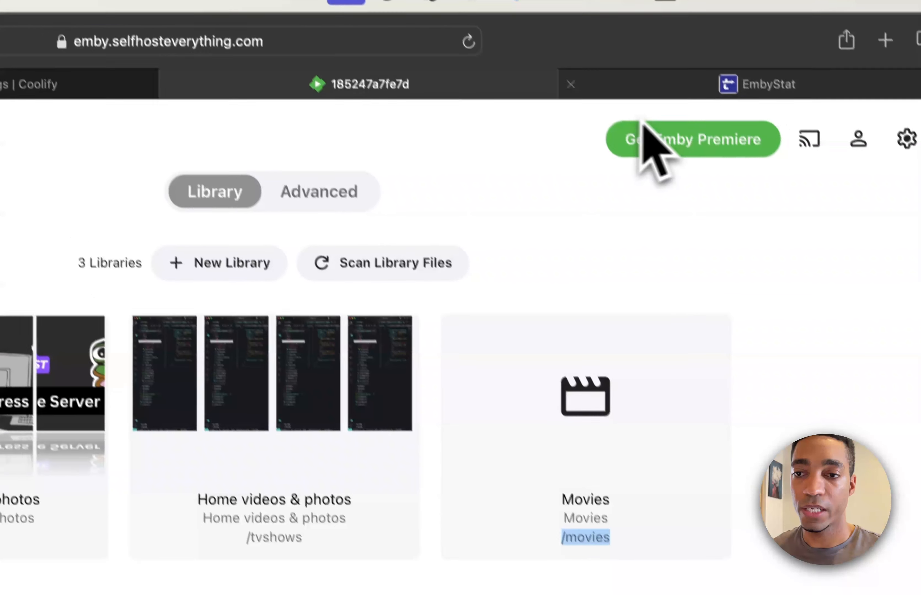
Step: Compare the wizard's movie library choices with the libraries in Emby, ending back on the wizard page
left_click(618, 10)
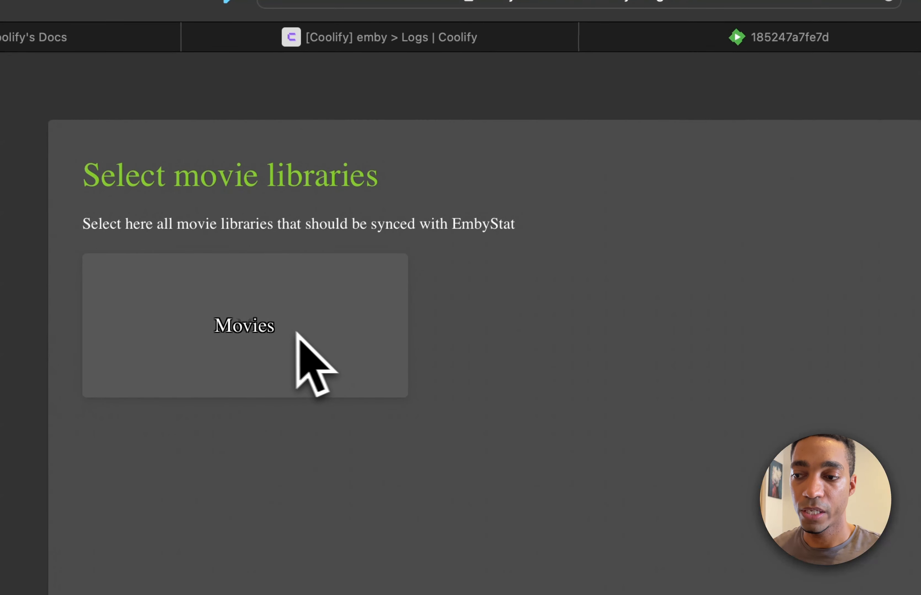
left_click(735, 42)
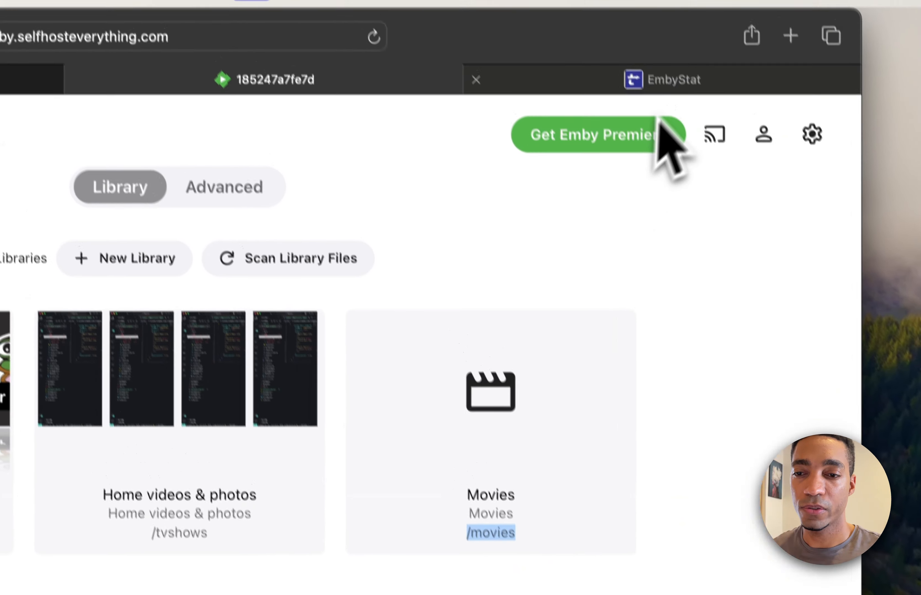
mouse_move(676, 45)
left_click(680, 109)
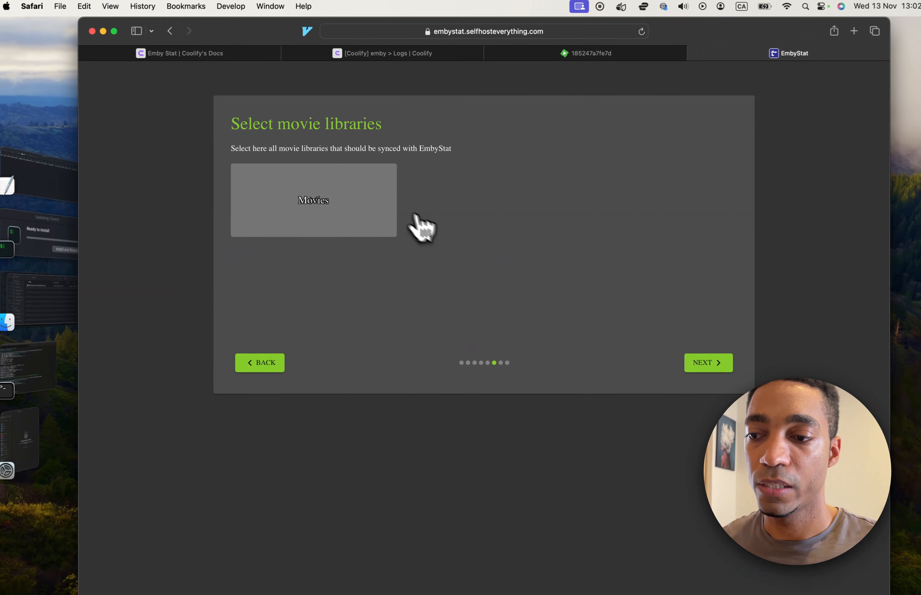
Step: Finish the wizard by continuing past the movie and show library pages, and decline saving the password in the keychain
left_click(687, 360)
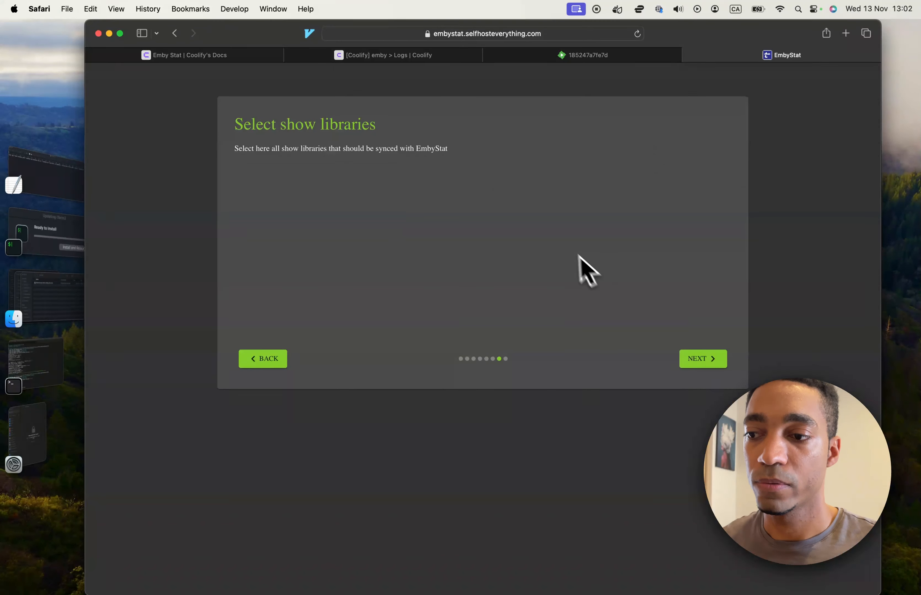
left_click(703, 360)
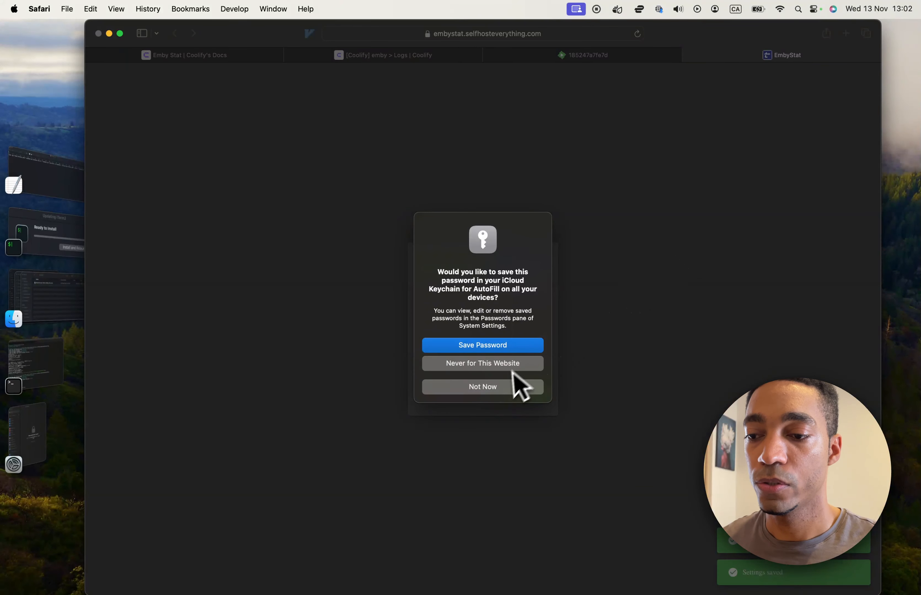
left_click(499, 387)
Step: Log in to EmbyStat with the username admin and the account password, declining to save the password
left_click(499, 300)
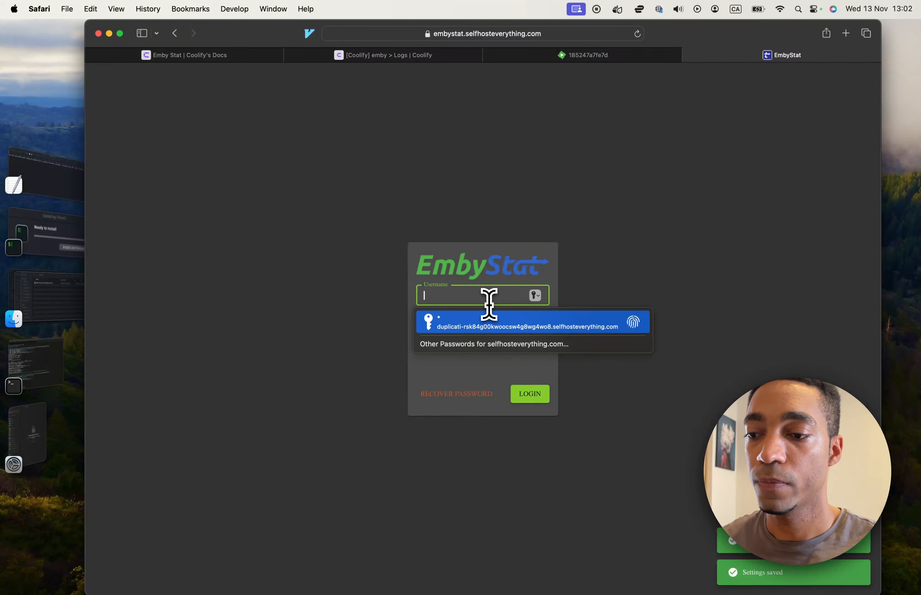
type("admin")
key("Tab")
type("admin")
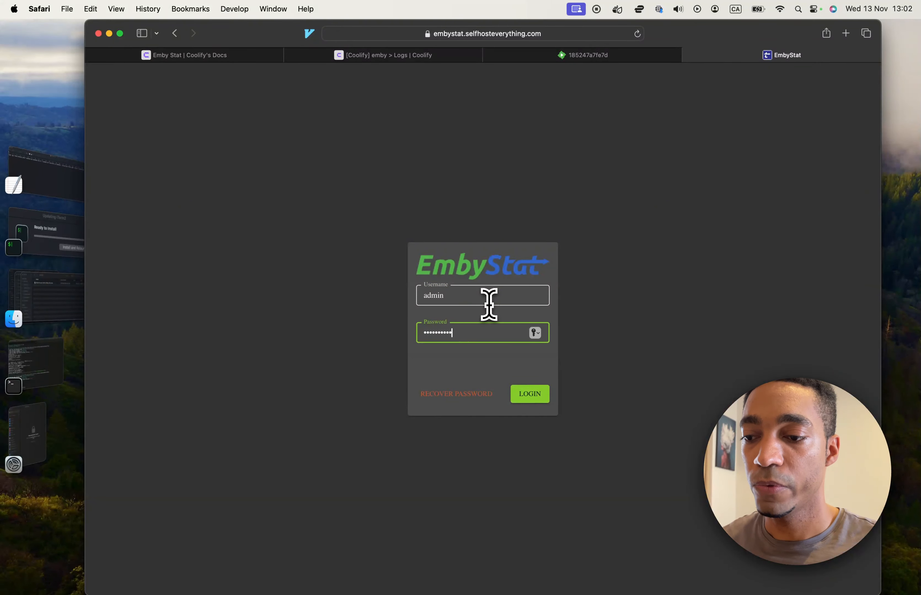
left_click(529, 398)
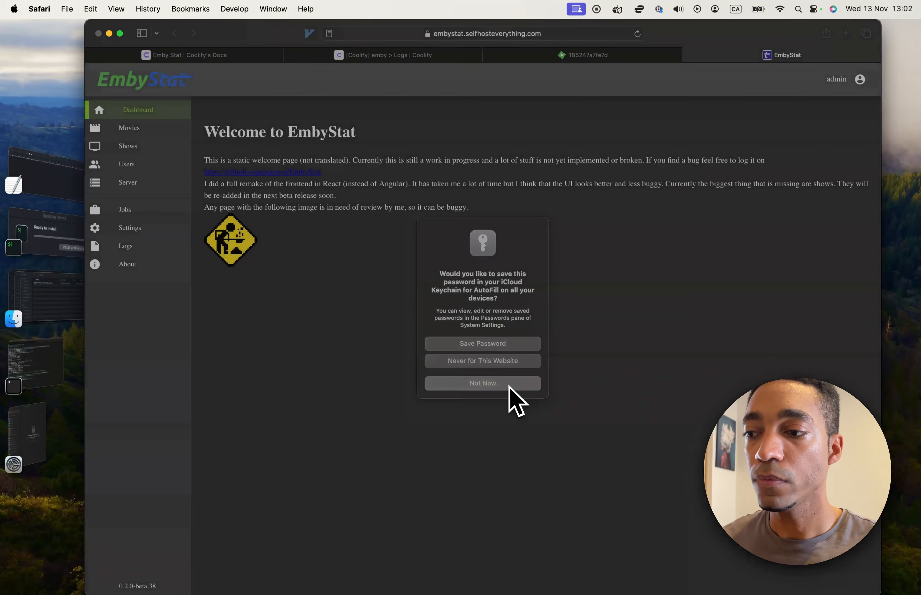
left_click(508, 386)
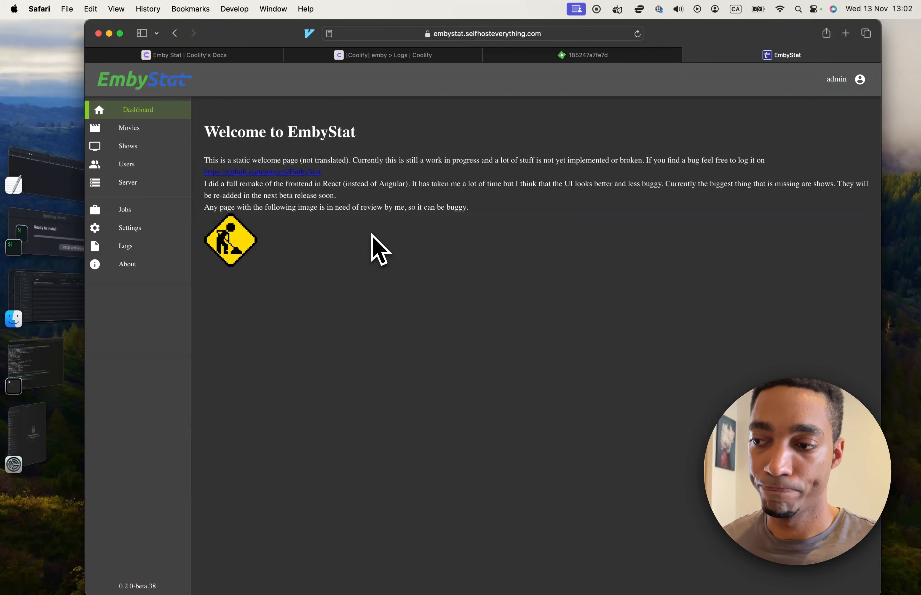
Step: Check the Movies and Shows pages in EmbyStat for synced media, ending on the Movies page
left_click(162, 130)
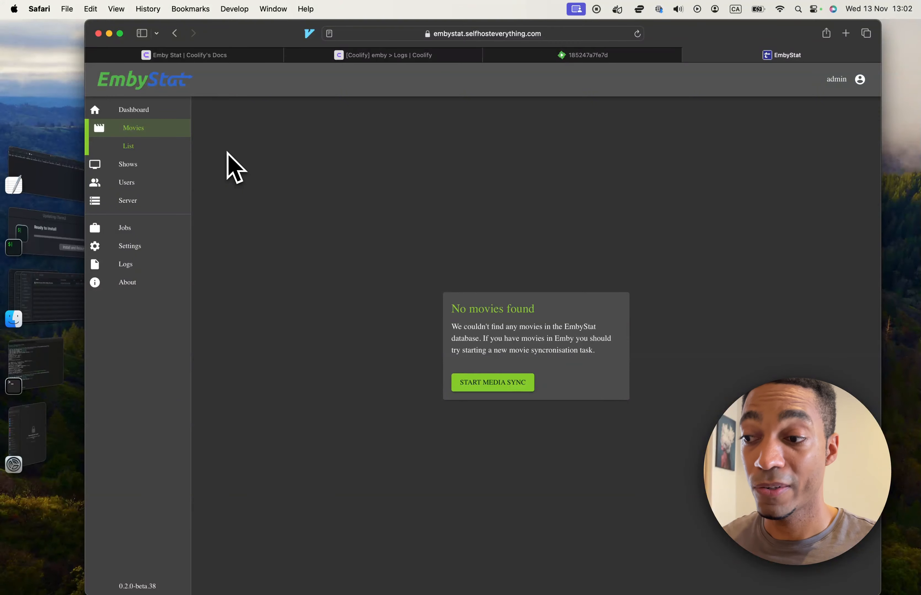
left_click(153, 170)
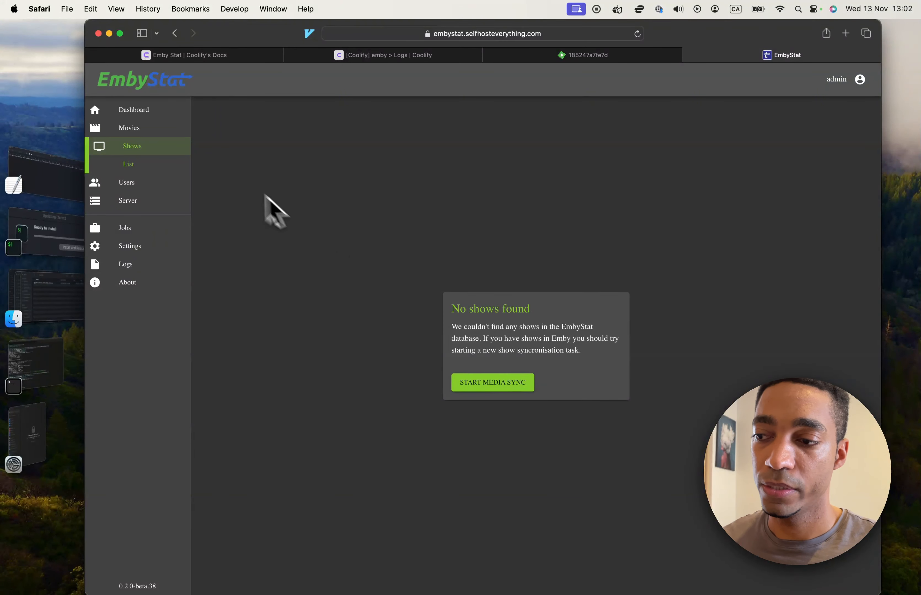
left_click(158, 130)
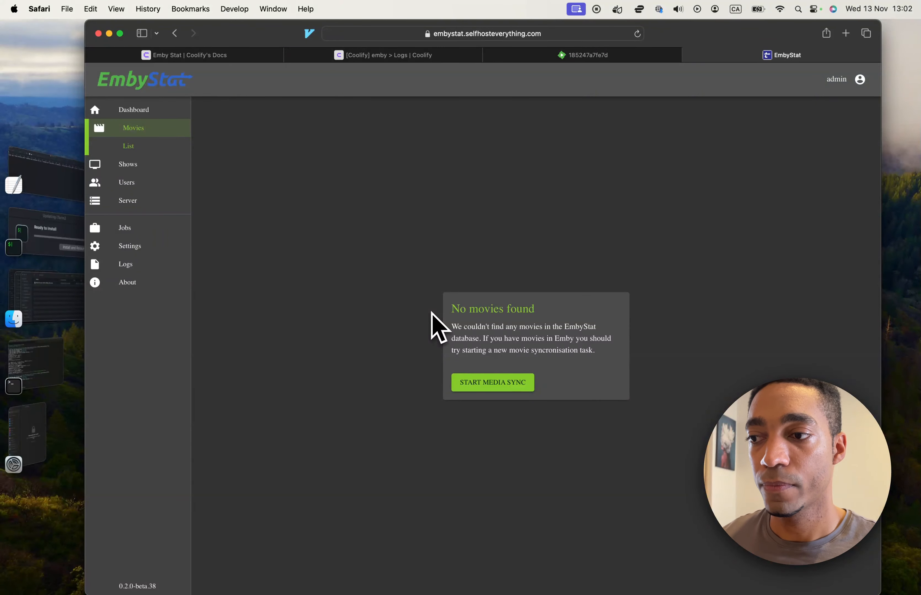
Step: Open EmbyStat's official website from the Coolify documentation, review the installation section of its GitHub README, and close that page
left_click(234, 56)
left_click(320, 435)
scroll(434, 342, "down", 10)
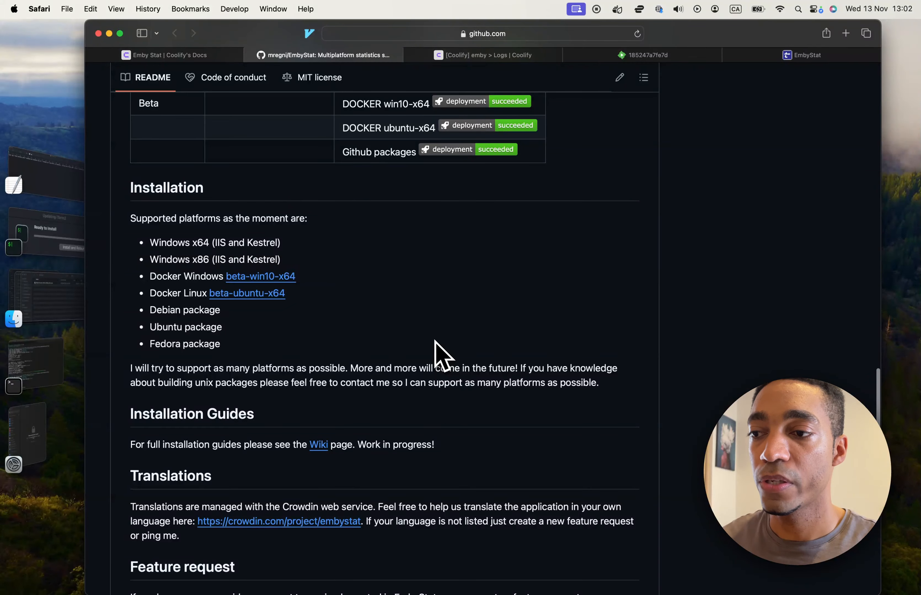
key("super+w")
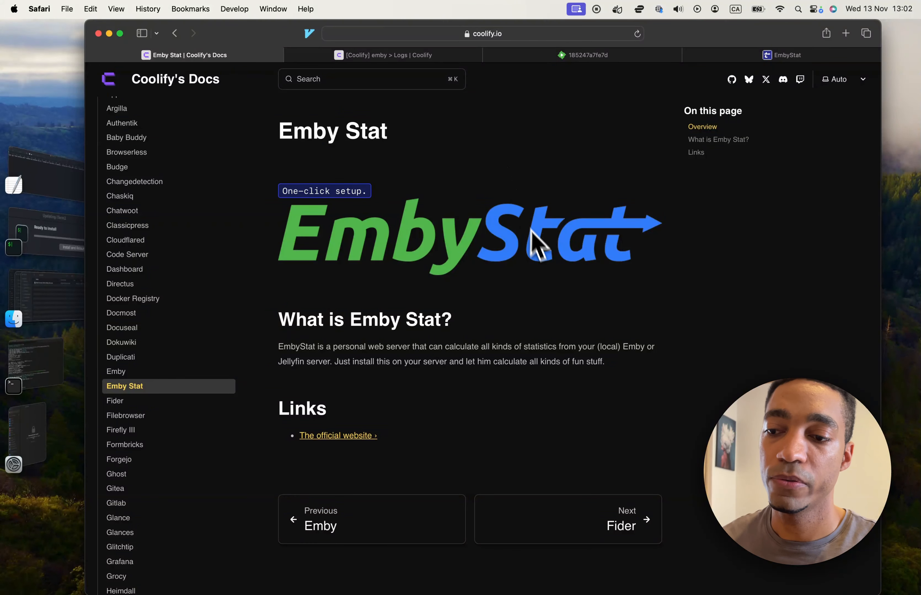